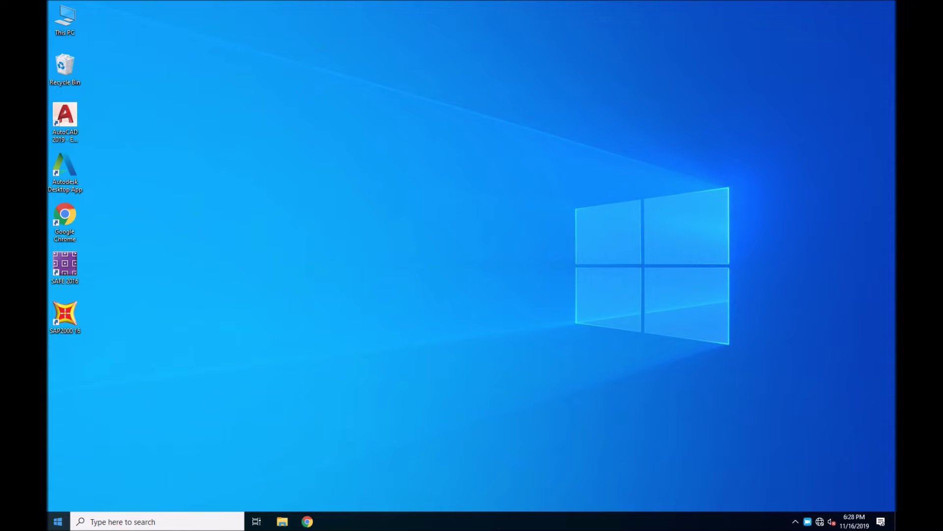
# Launch ETABS 2016 via Start search, dismiss its missing-license warning, and refresh the desktop.
pyautogui.click(101, 523)
pyautogui.write('etabs')
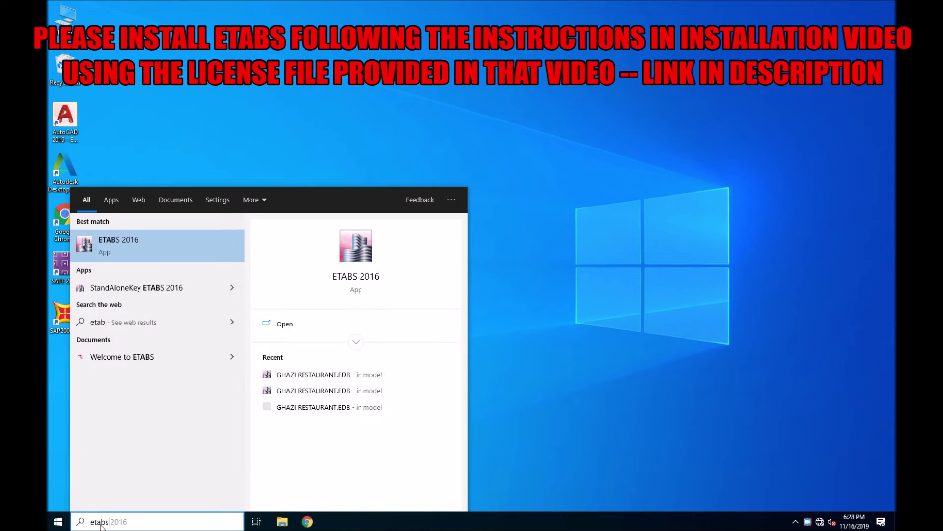
pyautogui.click(143, 241)
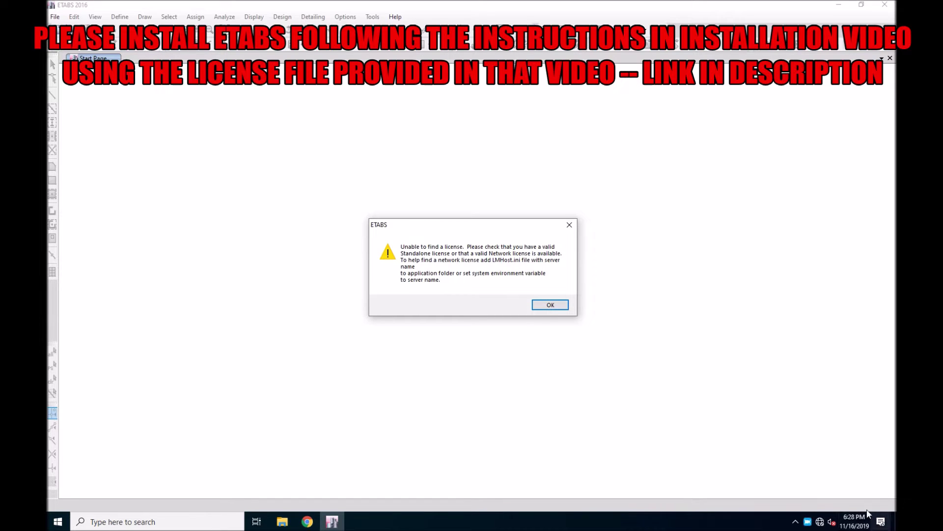
pyautogui.click(550, 305)
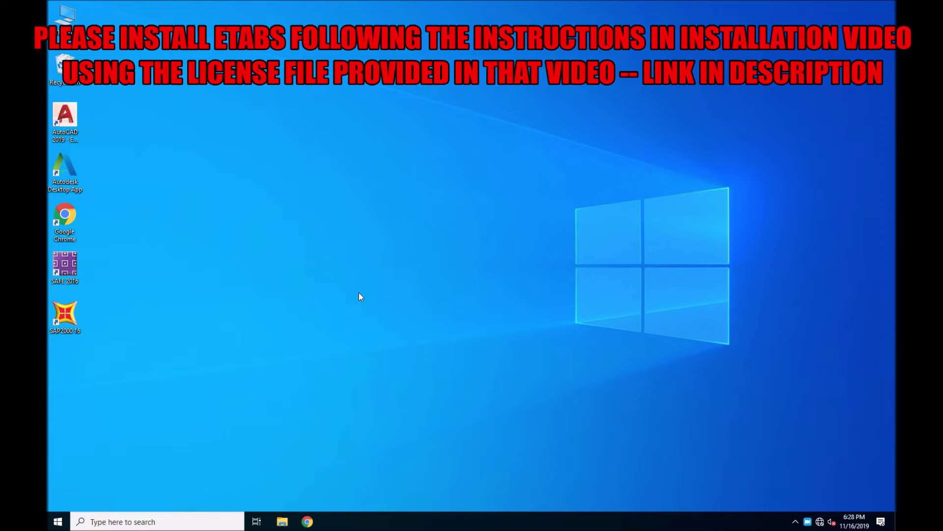
pyautogui.rightClick(356, 301)
pyautogui.click(363, 331)
# Copy runasdate-x64.zip from the KINGSTON (D:) drive in a maximized File Explorer, then show the desktop.
pyautogui.click(283, 521)
pyautogui.click(766, 144)
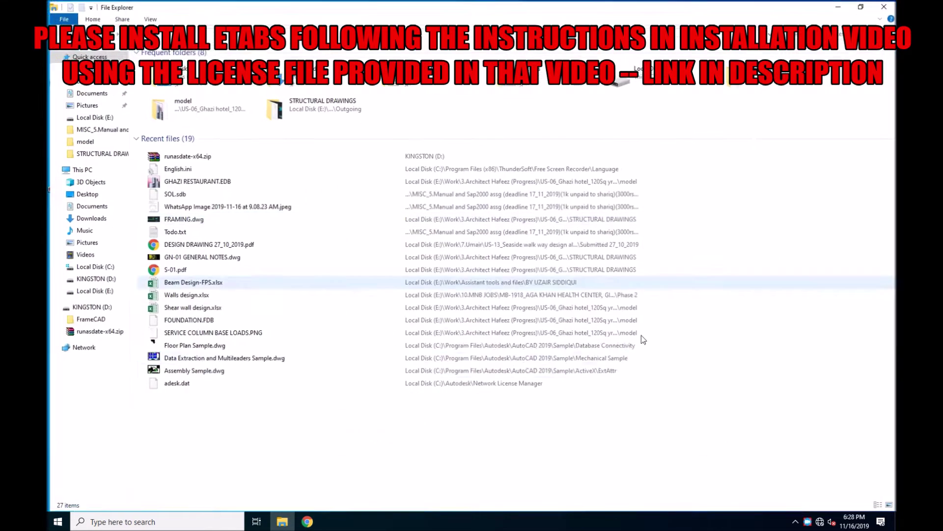
pyautogui.click(99, 306)
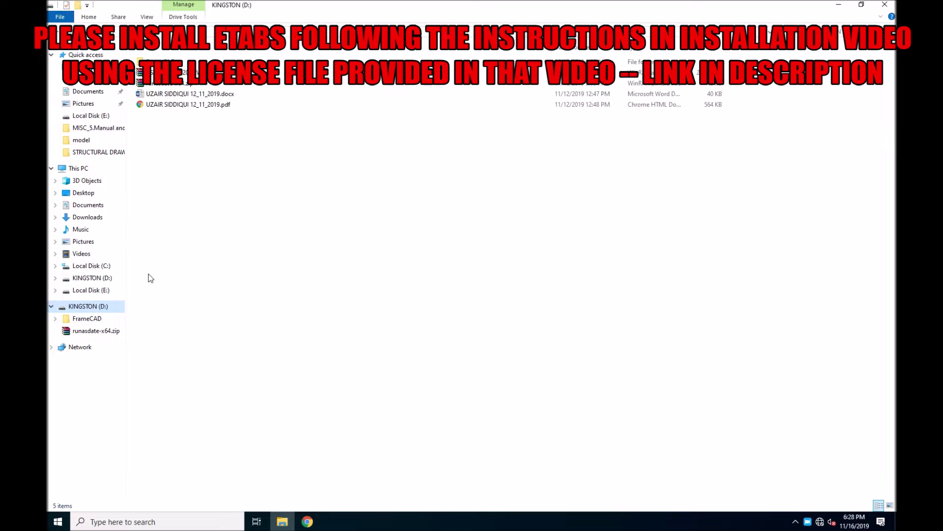
pyautogui.click(199, 84)
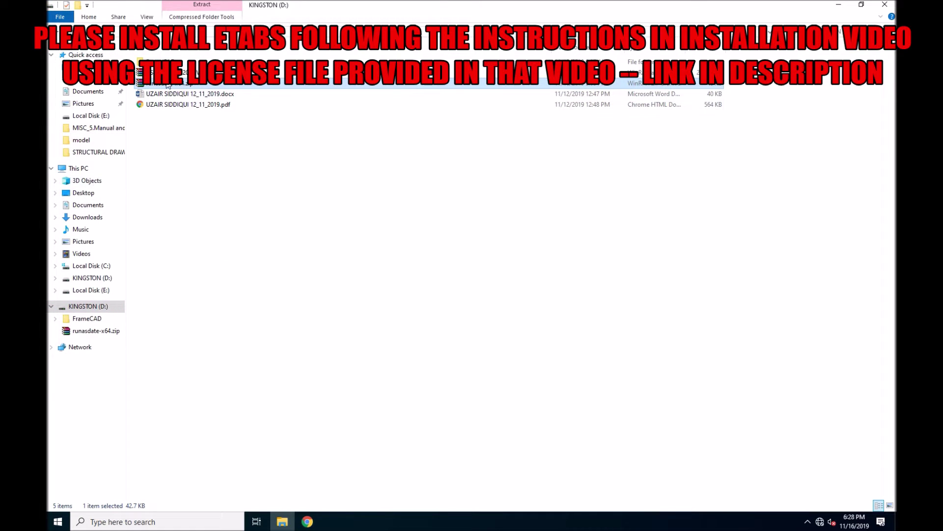
pyautogui.rightClick(168, 86)
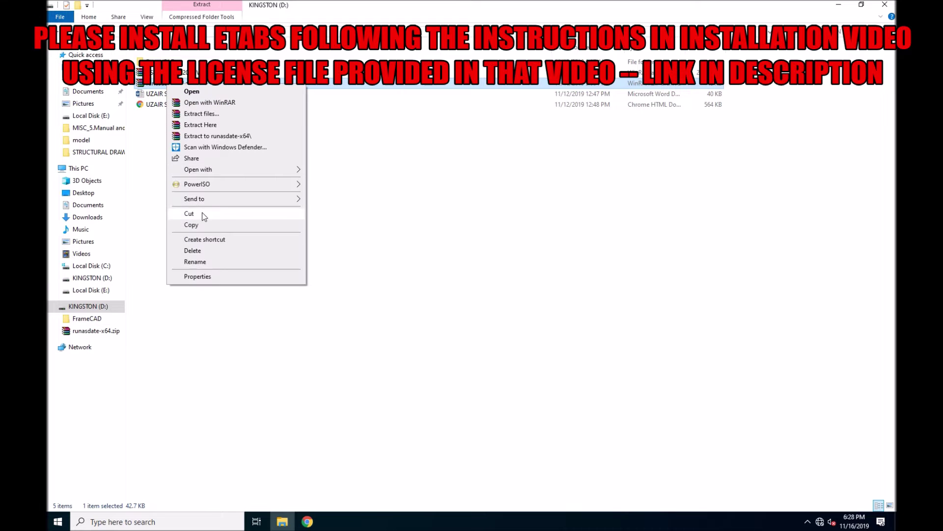
pyautogui.click(194, 224)
pyautogui.press('super+d')
# Paste runasdate-x64.zip onto the desktop below SAP2000 16 and extract it there.
pyautogui.rightClick(376, 234)
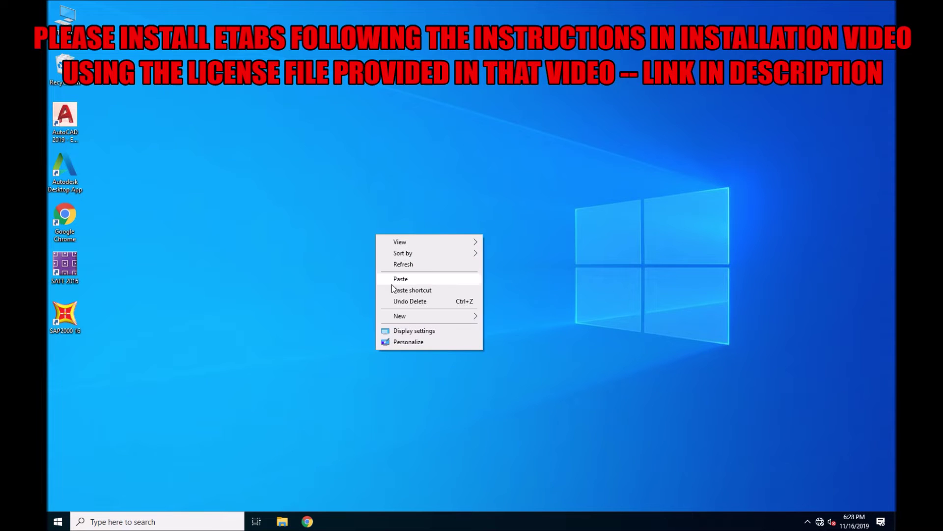
pyautogui.click(391, 278)
pyautogui.moveTo(370, 218); pyautogui.dragTo(77, 373)
pyautogui.rightClick(70, 366)
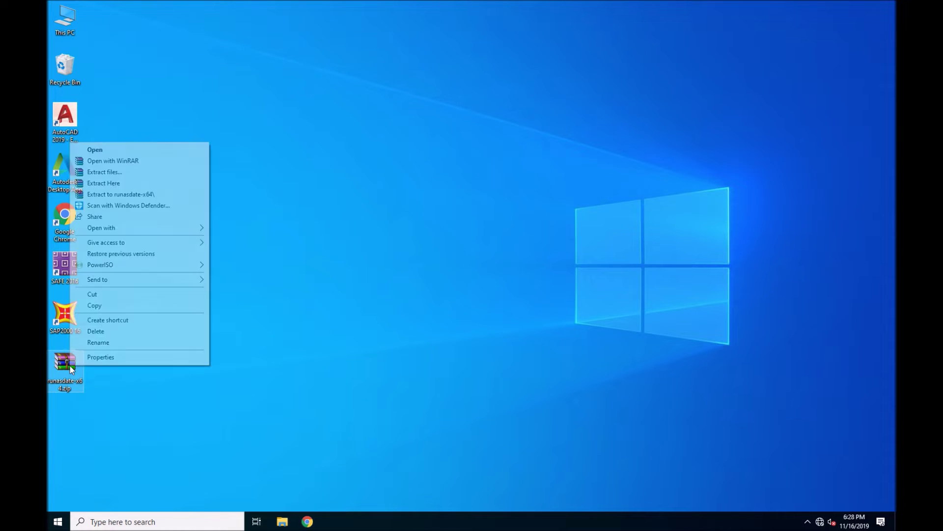
pyautogui.click(114, 183)
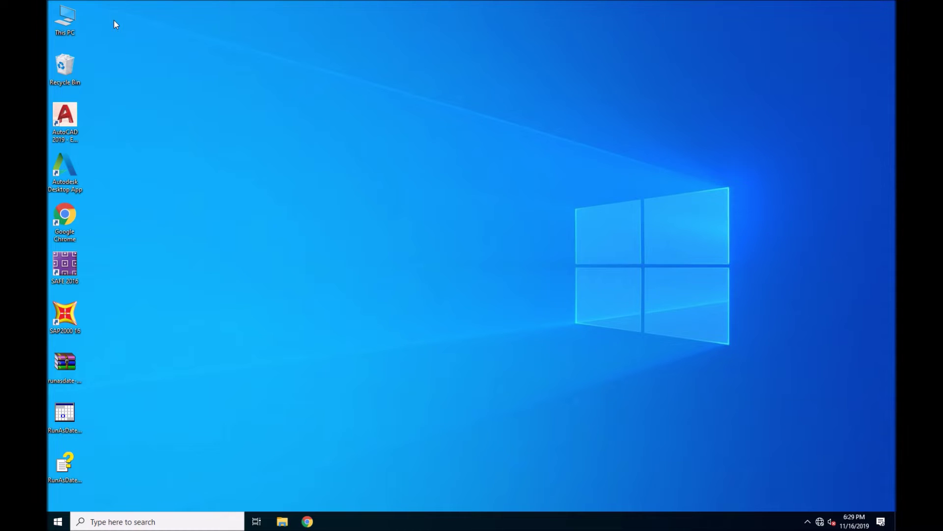
# Select both extracted RunAsDate files and cut them for moving.
pyautogui.moveTo(102, 490); pyautogui.dragTo(69, 420)
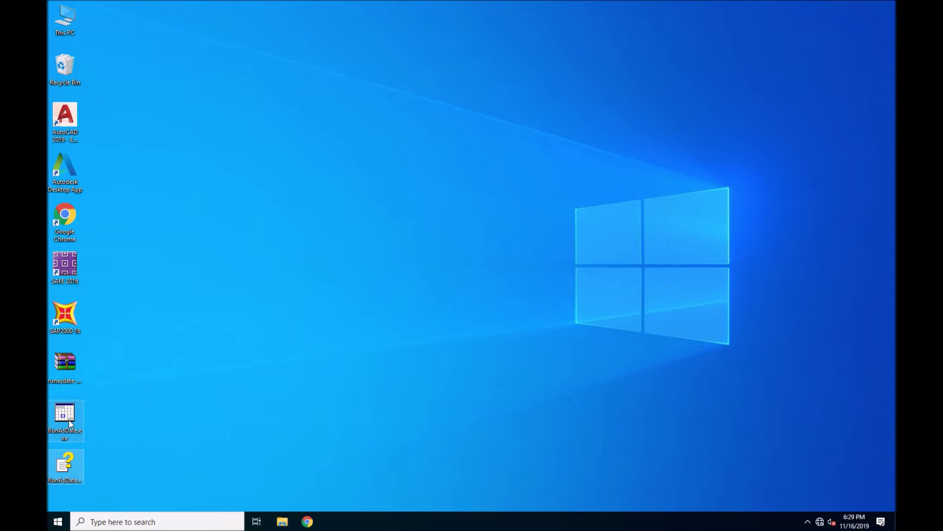
pyautogui.rightClick(68, 419)
pyautogui.click(90, 335)
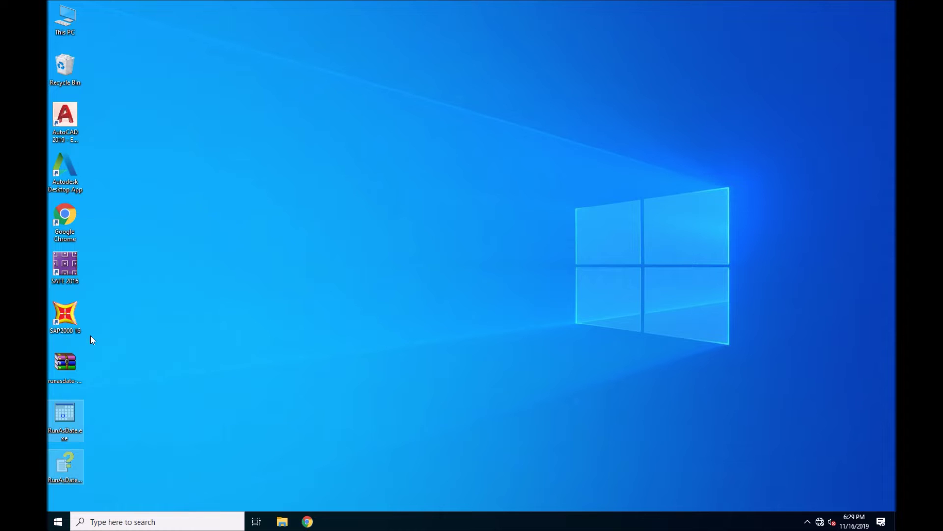
# Create a new folder named 'Run as date' in C:\Program Files (x86) and open it.
pyautogui.click(282, 521)
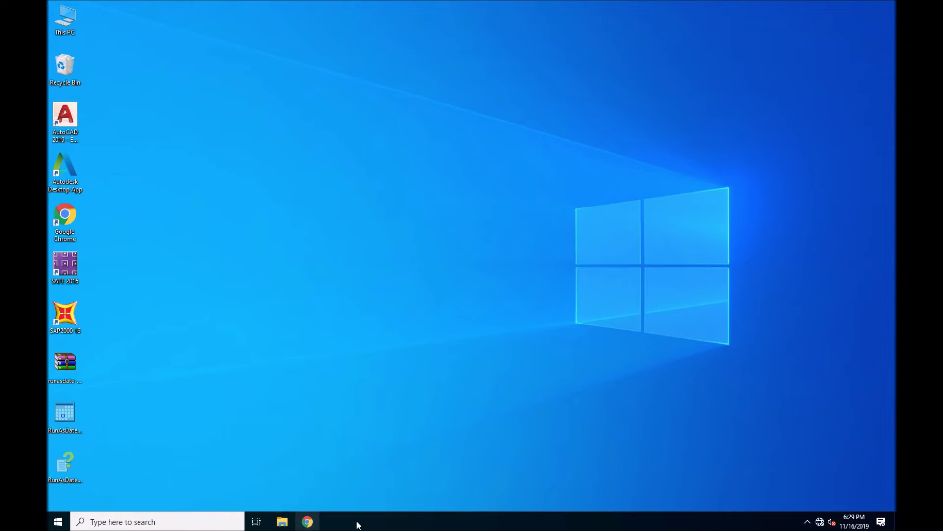
pyautogui.click(88, 266)
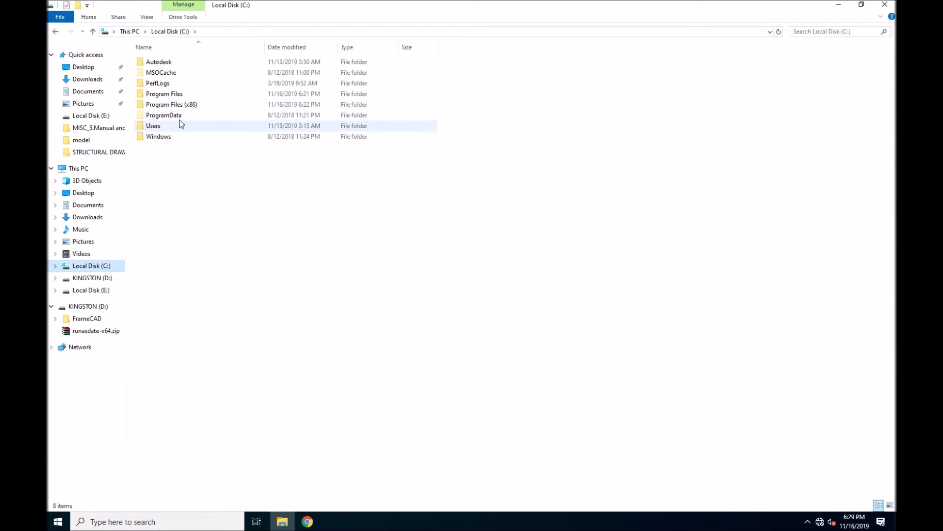
pyautogui.doubleClick(192, 104)
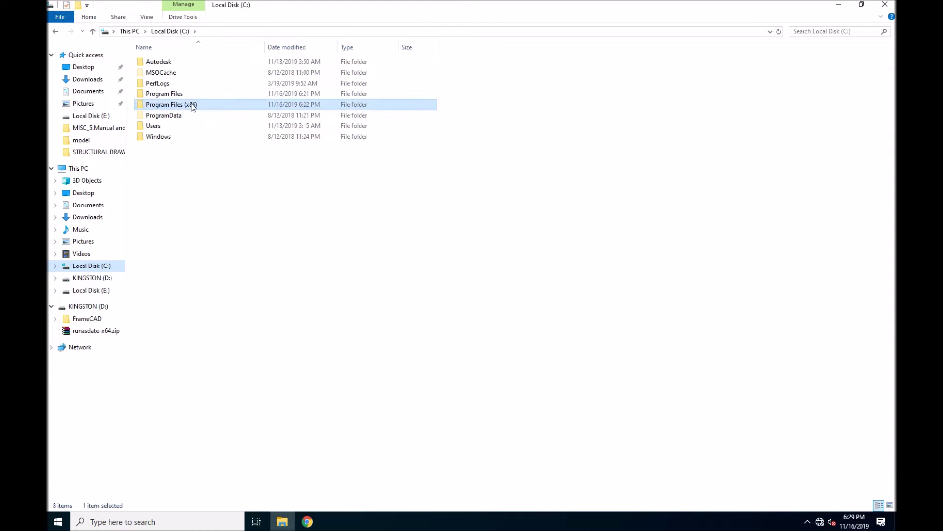
pyautogui.rightClick(239, 325)
pyautogui.moveTo(294, 429)
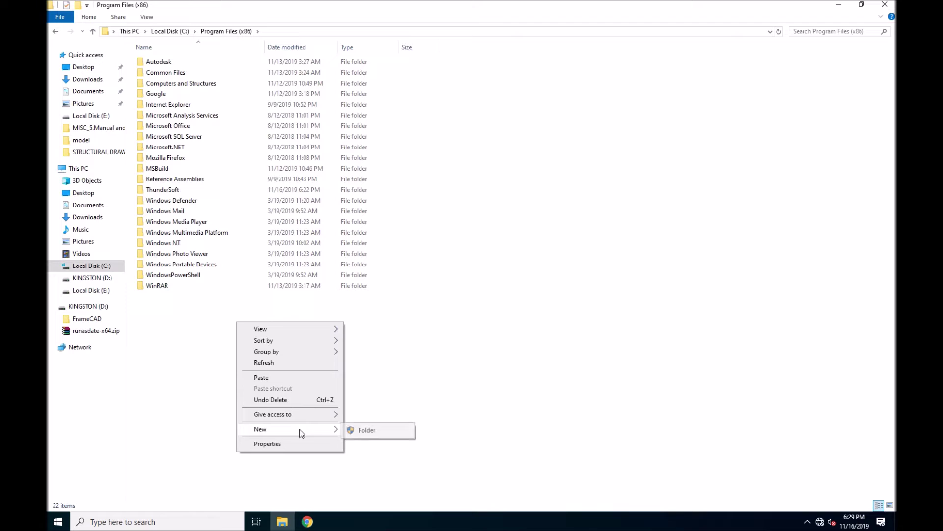
pyautogui.click(358, 430)
pyautogui.write('R')
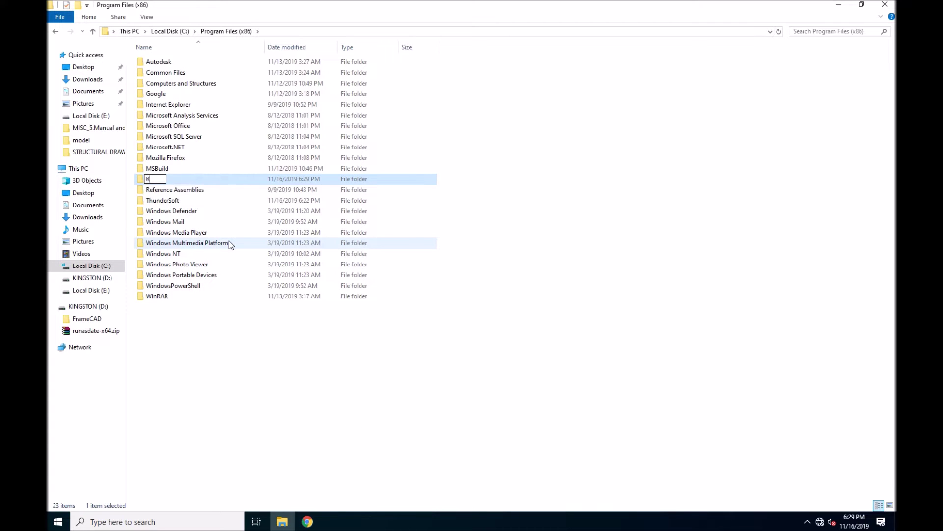
pyautogui.write('un as date')
pyautogui.press('Return')
pyautogui.press('Return')
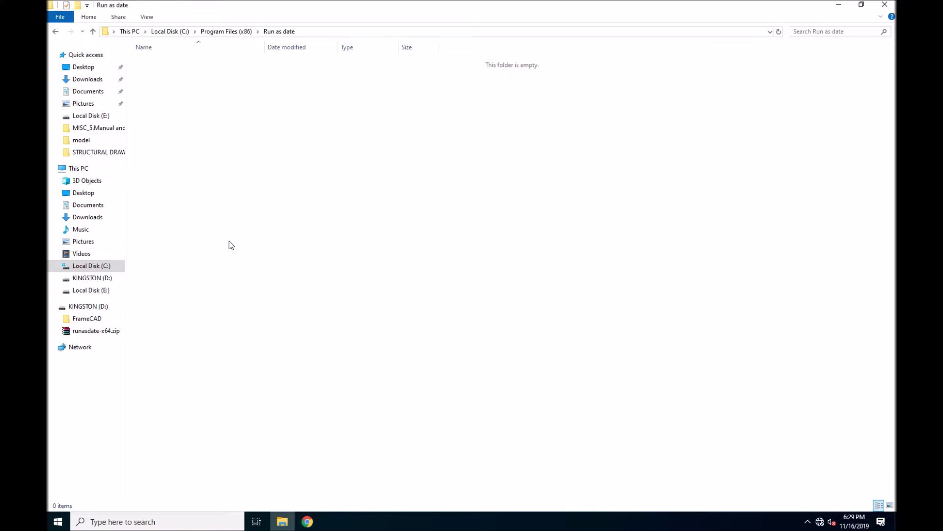
# Paste RunAsDate.exe and RunAsDate.chm into the folder, granting administrator permission for both files.
pyautogui.hotkey('ctrl', 'v')
pyautogui.click(431, 214)
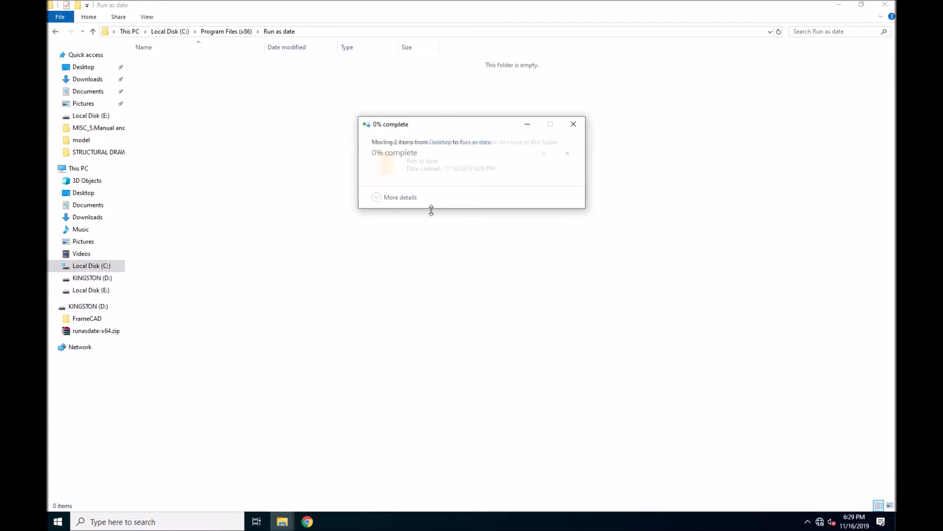
pyautogui.click(445, 213)
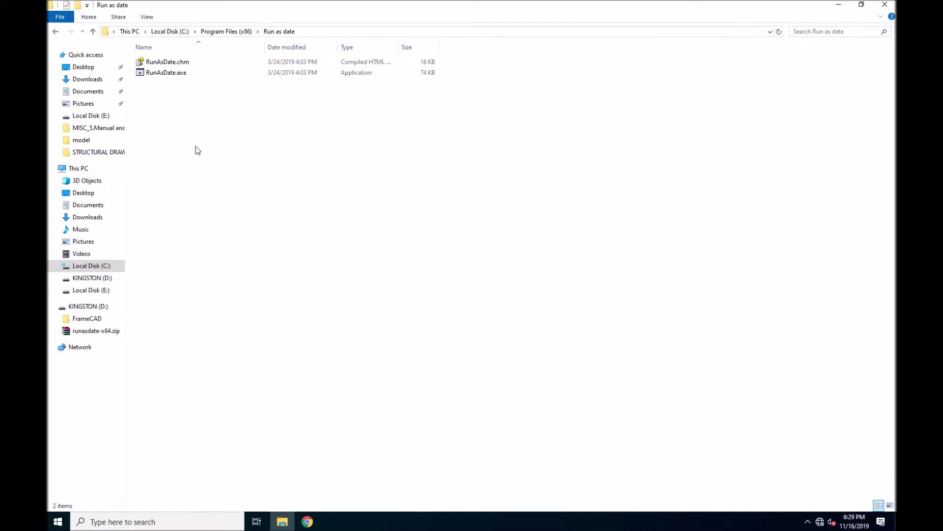
pyautogui.click(187, 73)
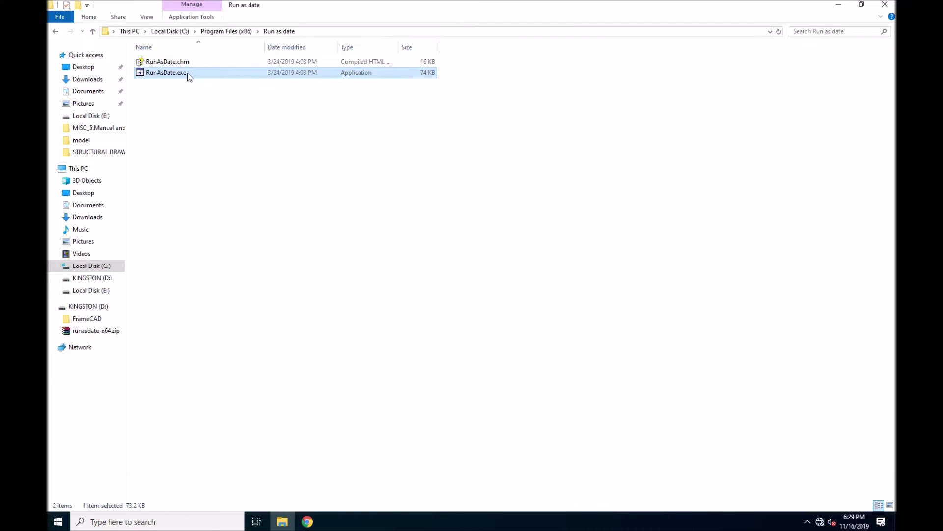
# Launch RunAsDate and pick ETABS.exe in the ETABS 2016 program folder as the application to run.
pyautogui.doubleClick(187, 73)
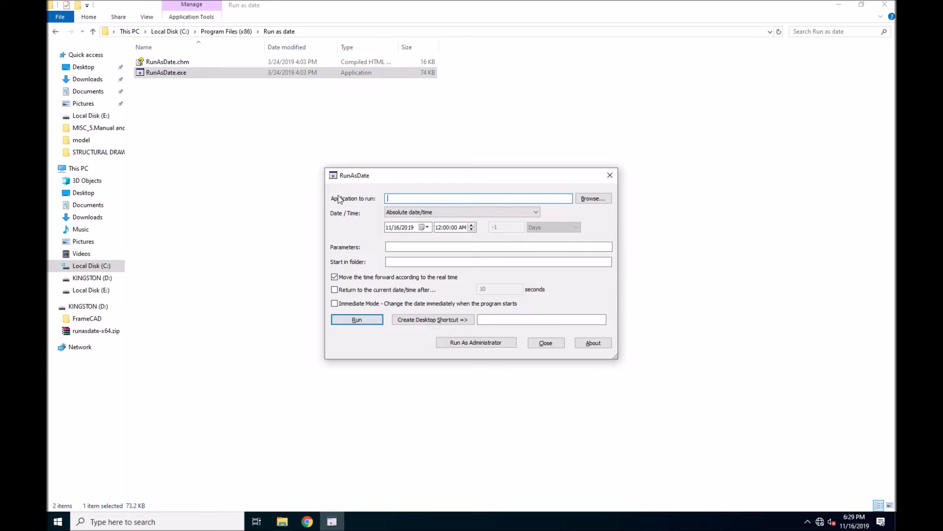
pyautogui.click(583, 198)
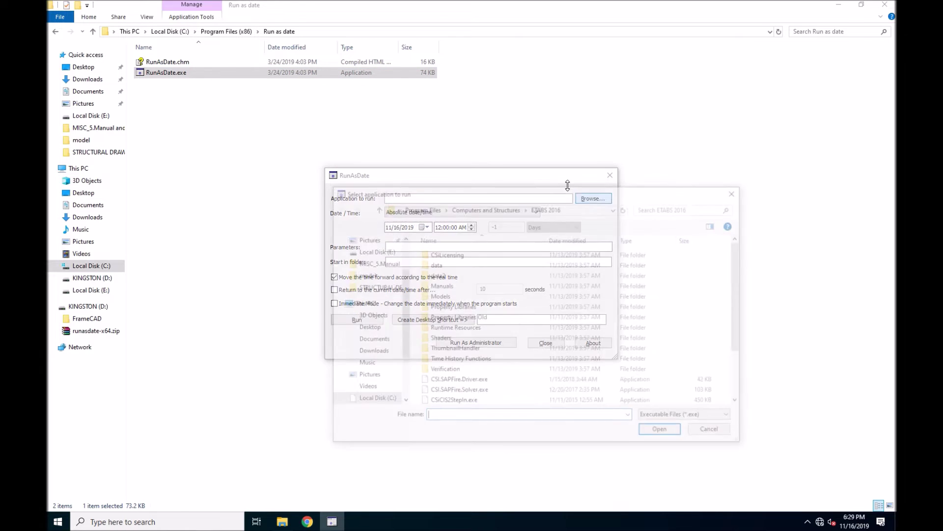
pyautogui.click(514, 208)
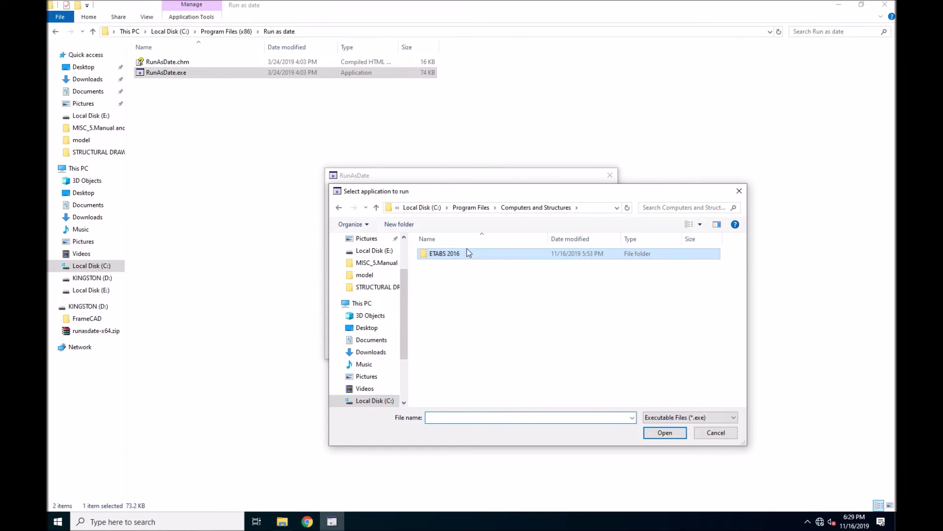
pyautogui.doubleClick(466, 254)
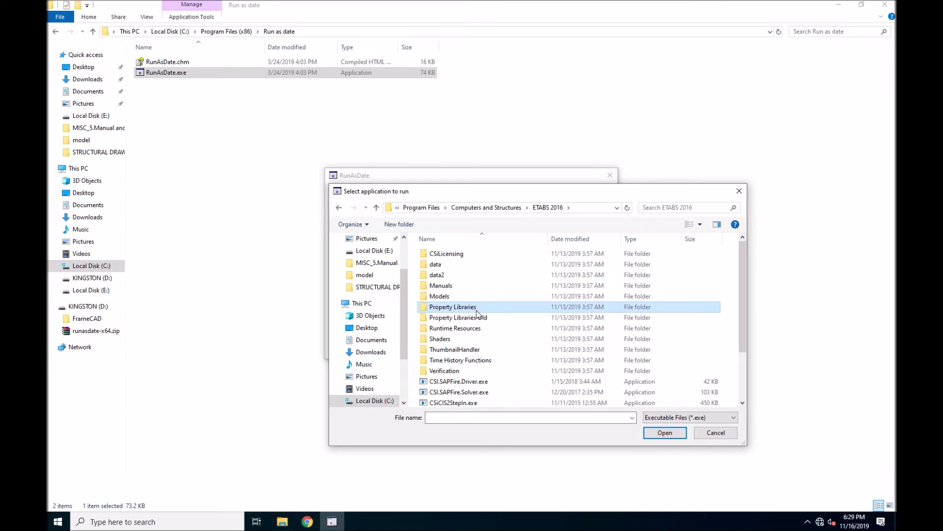
pyautogui.scroll(-2, 477, 312)
pyautogui.click(474, 371)
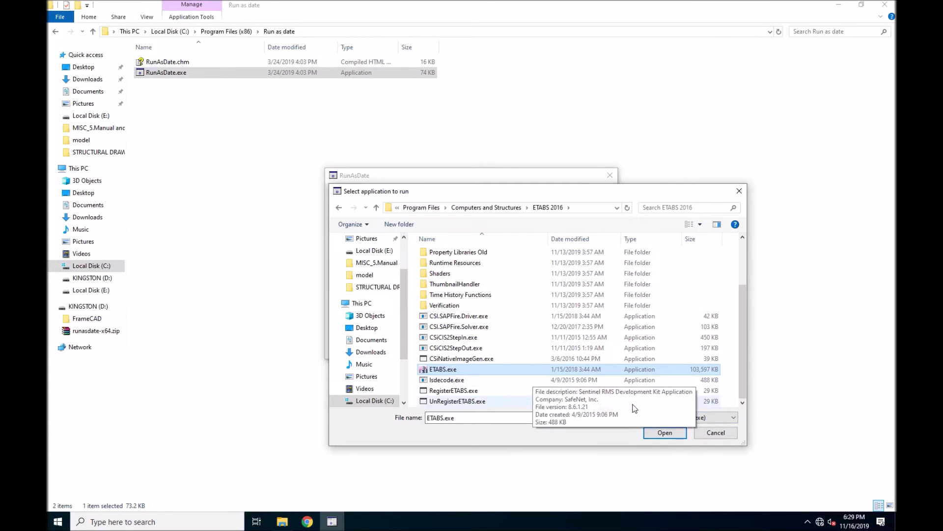
pyautogui.click(659, 434)
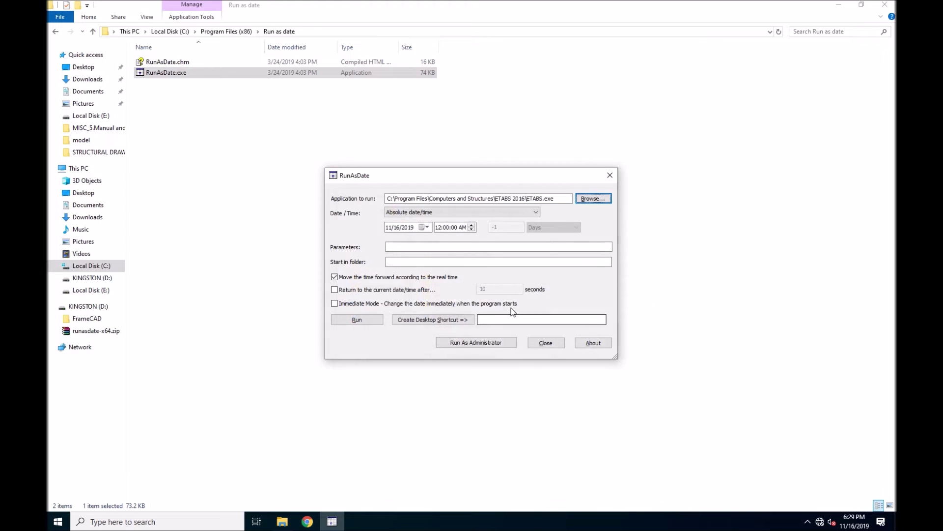
# Set RunAsDate's date back to 8/16/2018, run ETABS 2016 under it, and close File Explorer.
pyautogui.click(411, 228)
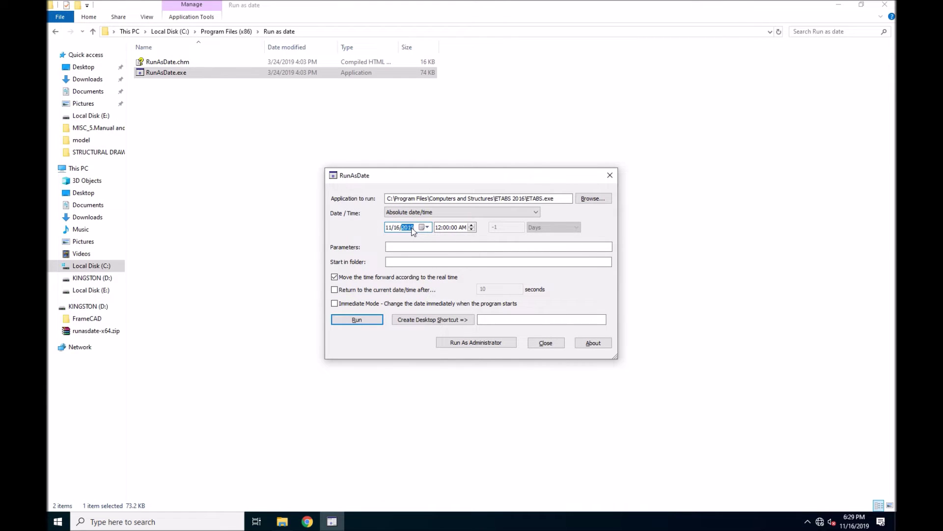
pyautogui.press('Left')
pyautogui.press('Left')
pyautogui.press('Right')
pyautogui.press('Right')
pyautogui.click(493, 318)
pyautogui.click(357, 320)
pyautogui.click(884, 4)
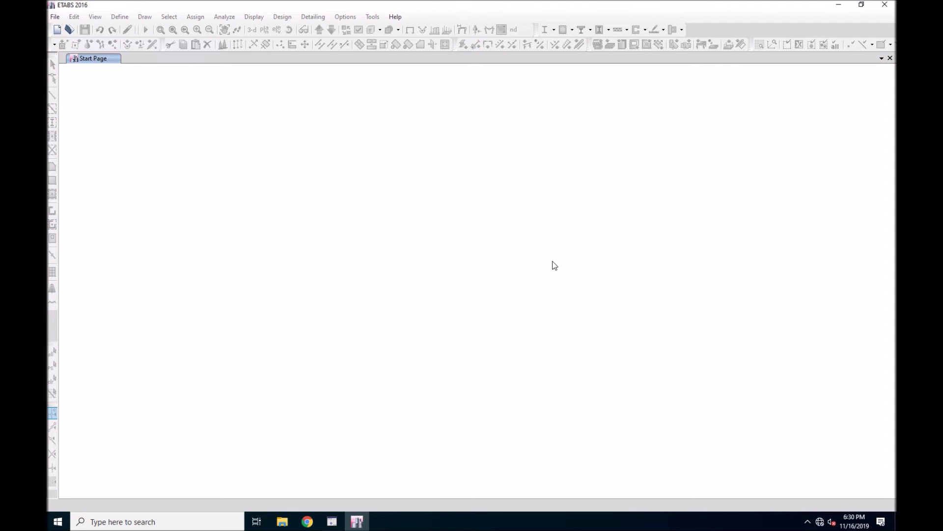
# Close the ETABS 2016 window and then the RunAsDate window.
pyautogui.click(885, 5)
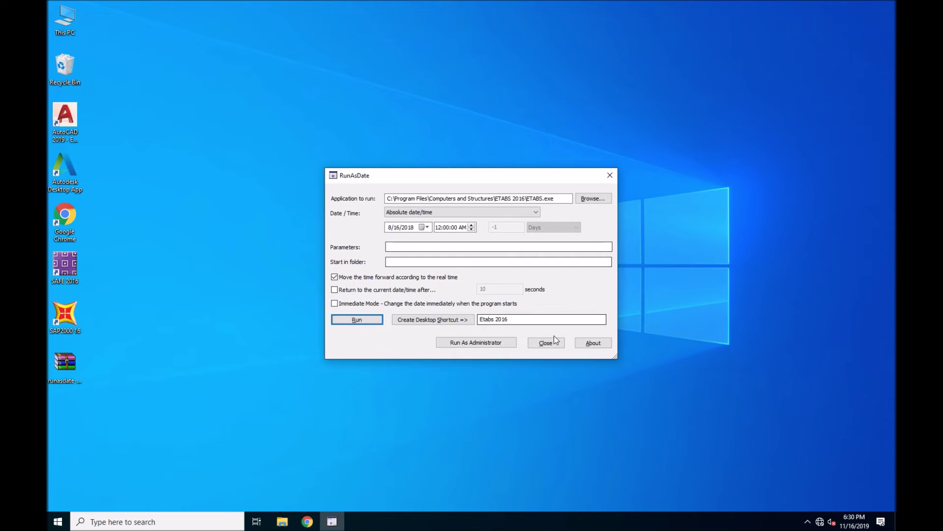
pyautogui.click(562, 344)
# Refresh the desktop, dismiss the Start menu, and bring up File Explorer on Quick access.
pyautogui.rightClick(419, 240)
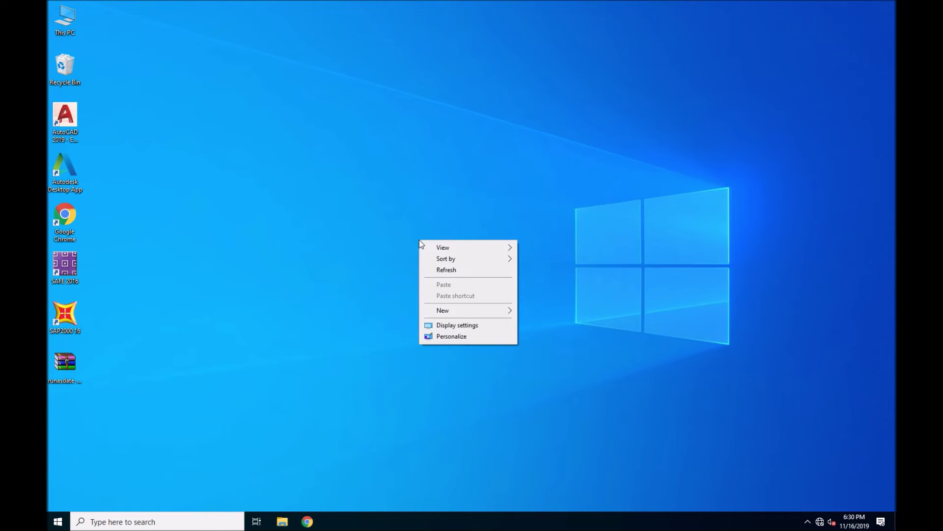
pyautogui.click(444, 270)
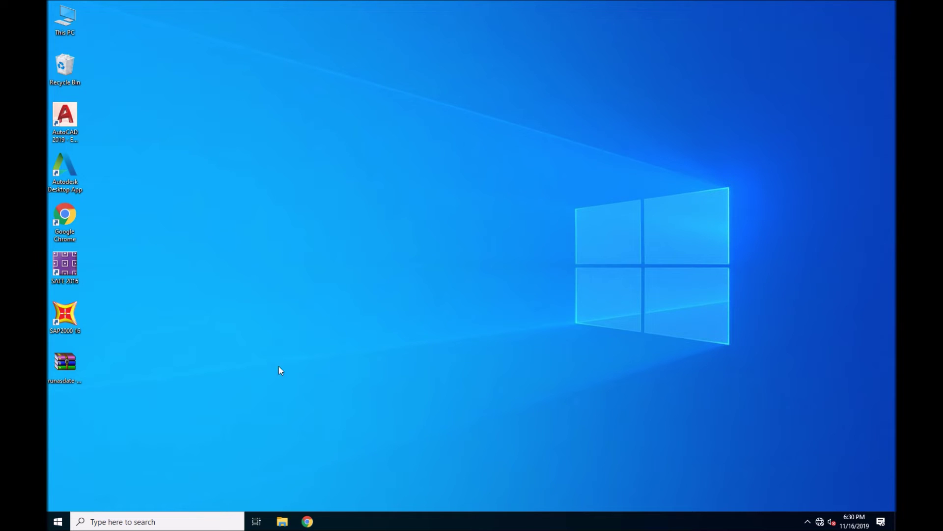
pyautogui.click(57, 522)
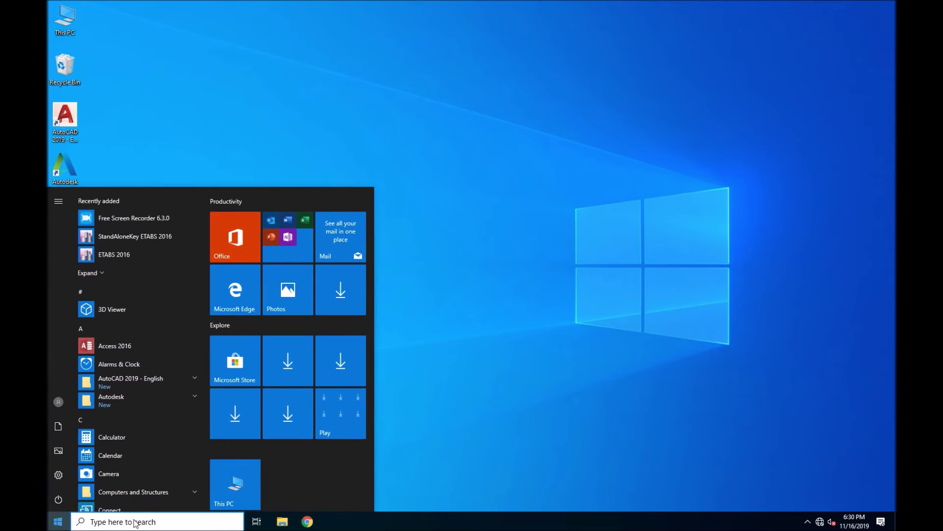
pyautogui.click(543, 233)
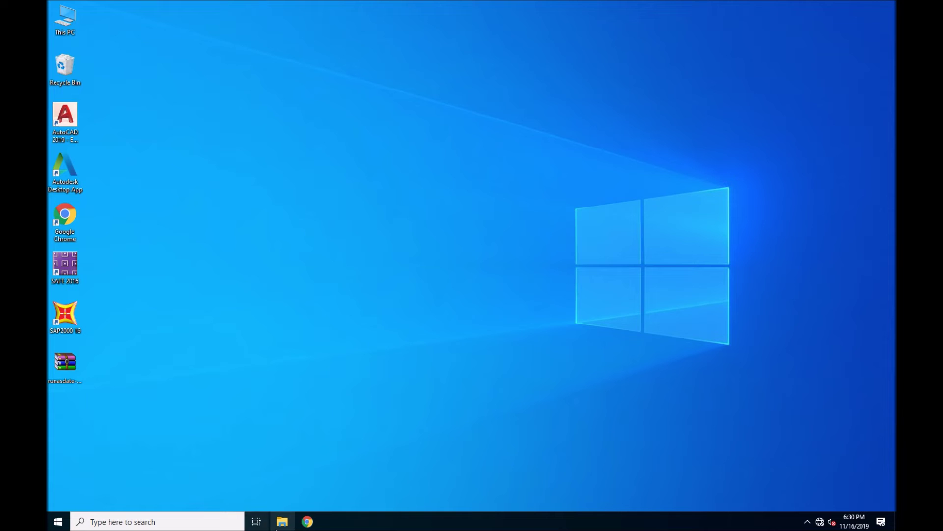
pyautogui.click(279, 524)
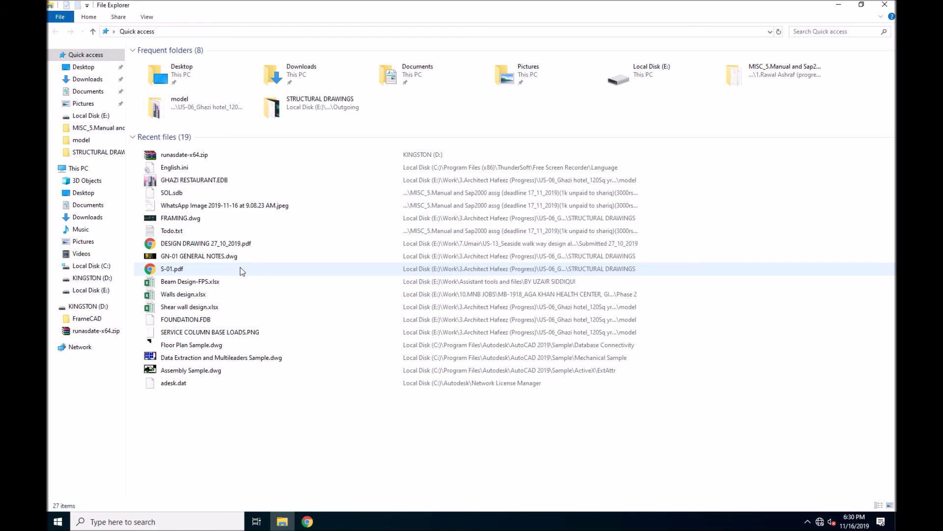
# Navigate to C:\Program Files (x86)\Run as date and start RunAsDate.exe.
pyautogui.click(89, 79)
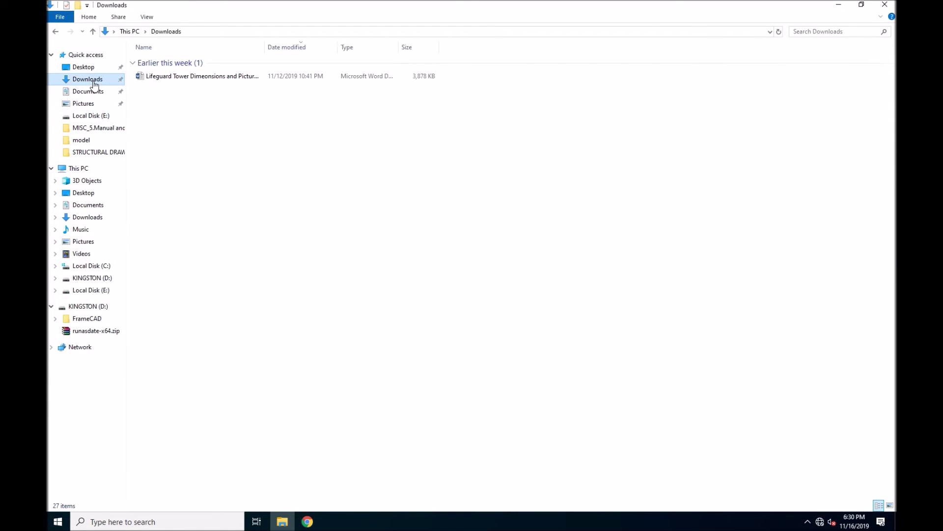
pyautogui.click(91, 290)
pyautogui.click(93, 265)
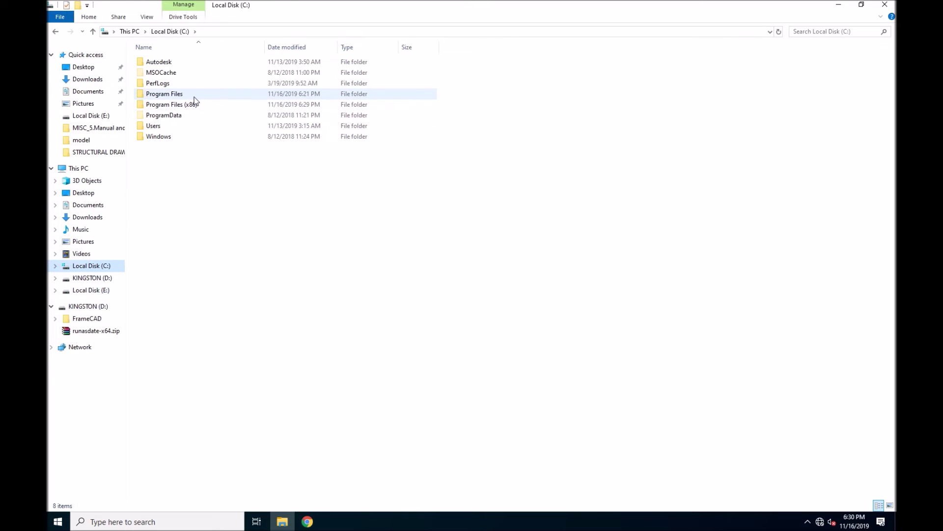
pyautogui.doubleClick(194, 103)
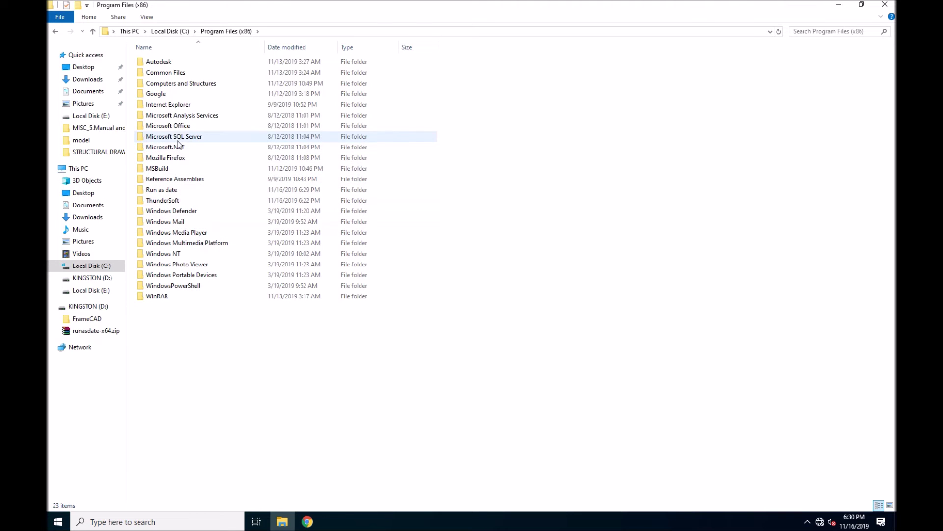
pyautogui.doubleClick(181, 191)
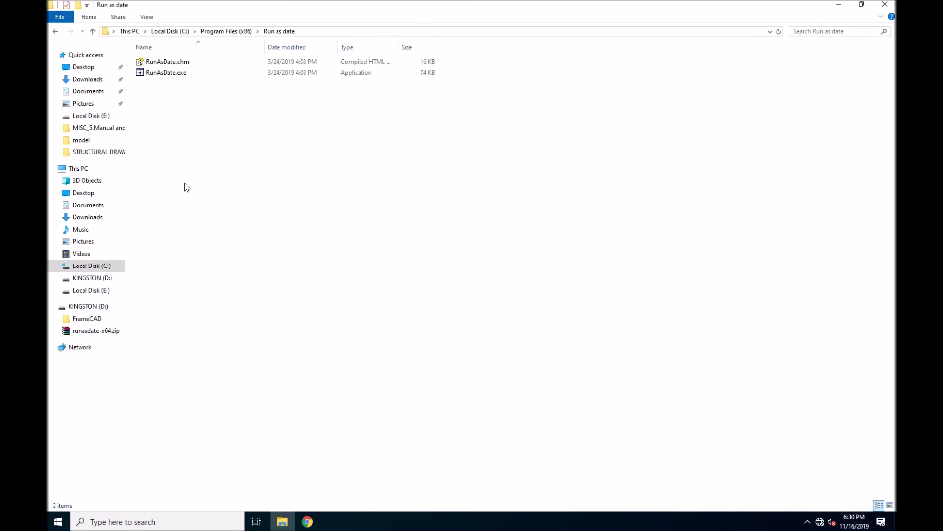
pyautogui.doubleClick(194, 73)
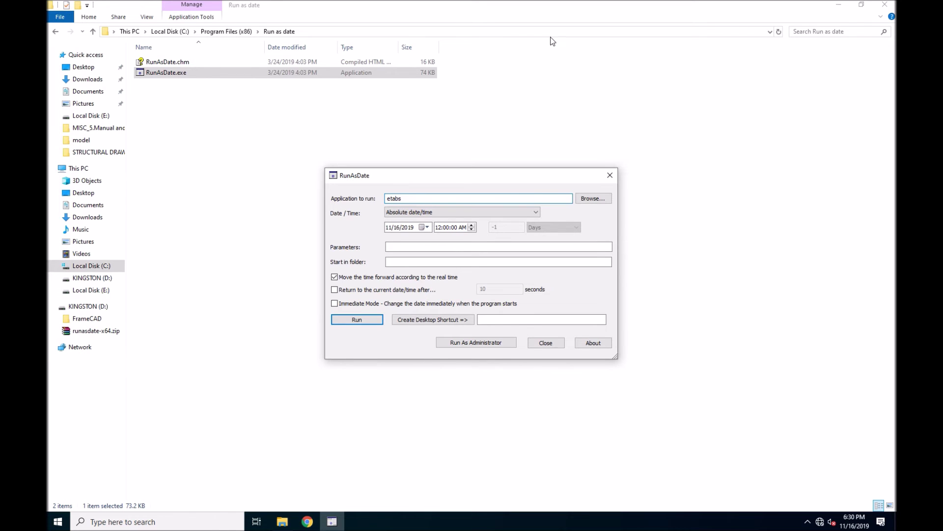
# Set ETABS.exe from the ETABS 2016 folder as RunAsDate's application to run.
pyautogui.click(596, 199)
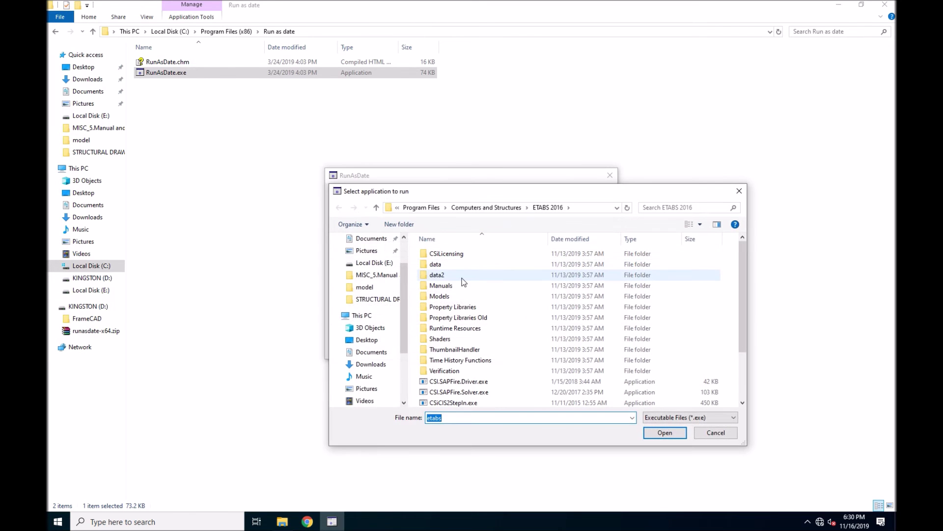
pyautogui.scroll(-2, 470, 363)
pyautogui.click(448, 379)
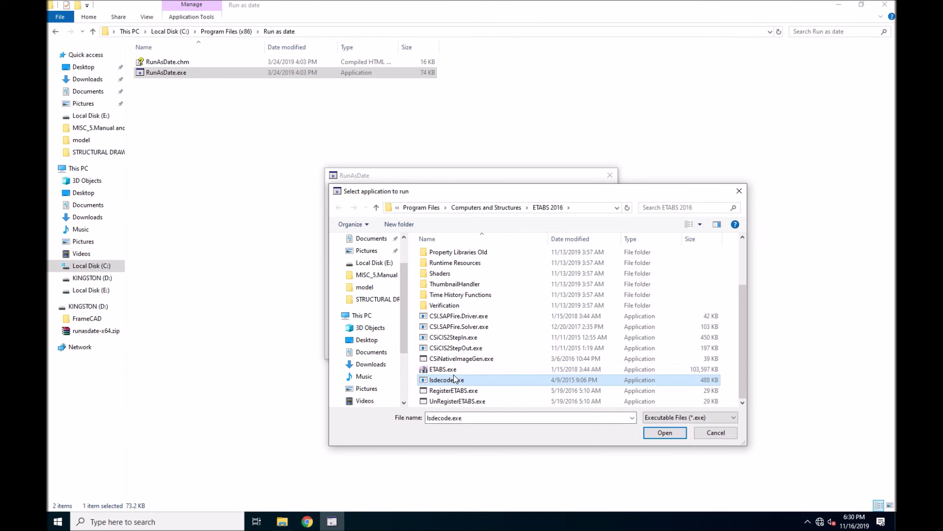
pyautogui.doubleClick(442, 369)
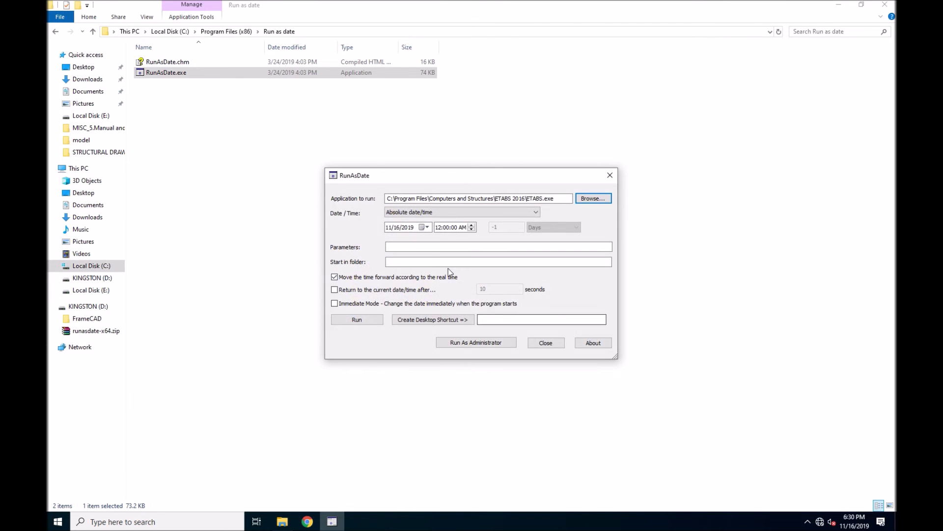
# Set the date to 8/16/2018 and create a desktop shortcut named 'Etabs 2016'.
pyautogui.click(411, 228)
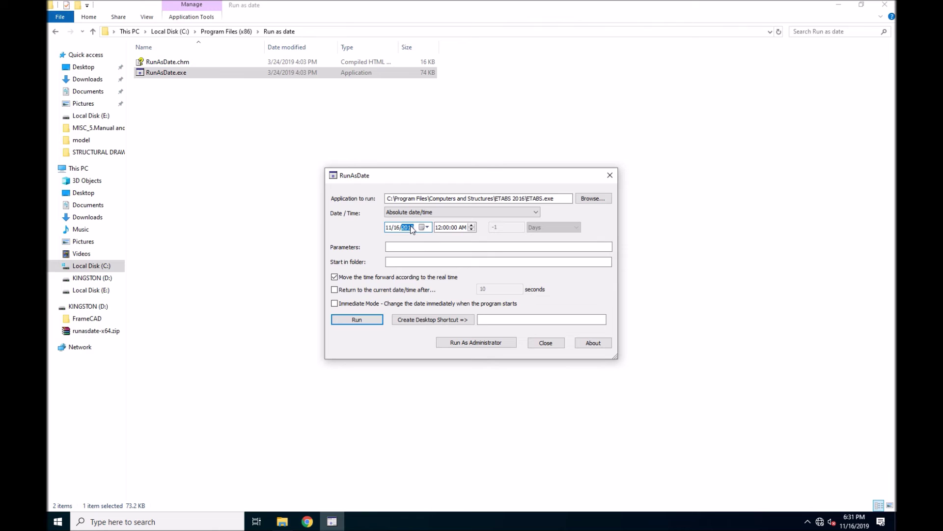
pyautogui.press('Down')
pyautogui.click(389, 228)
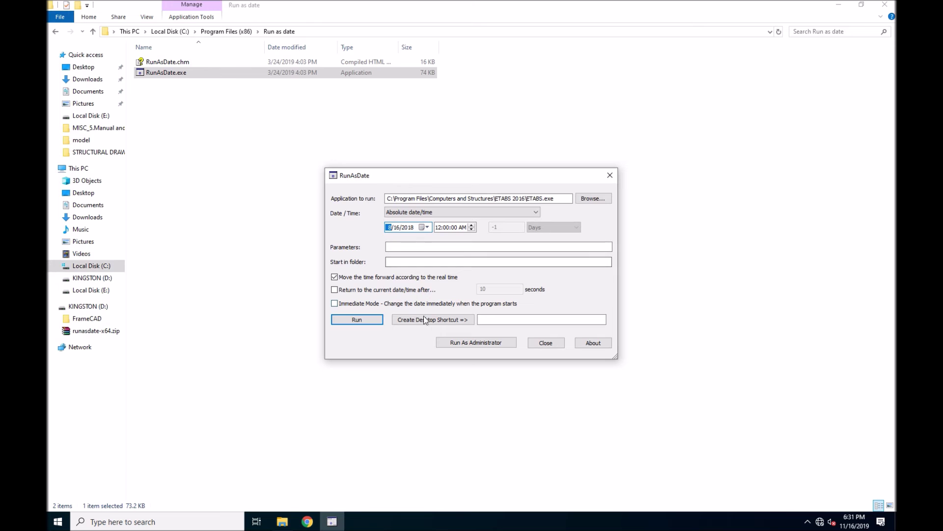
pyautogui.click(493, 323)
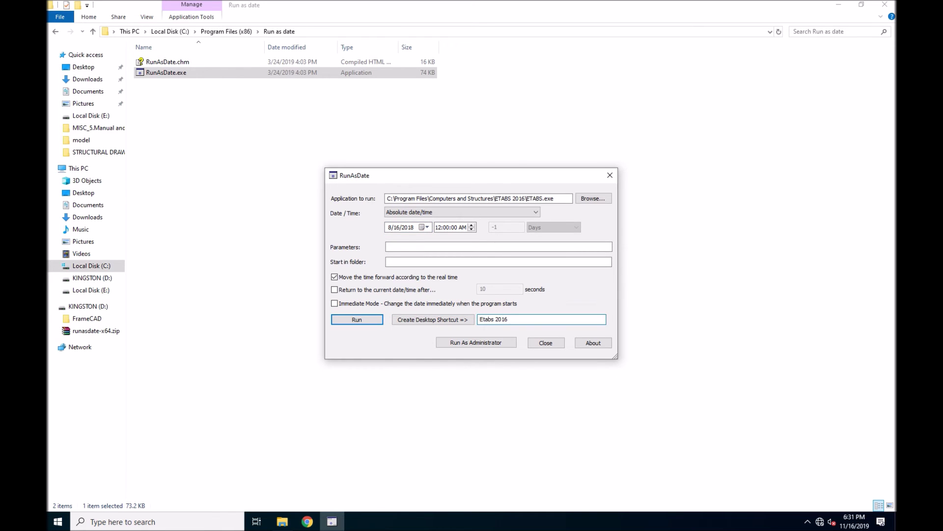
pyautogui.click(440, 322)
# Close RunAsDate, launch ETABS from the new 'Etabs 2016' desktop shortcut, then close ETABS.
pyautogui.click(838, 4)
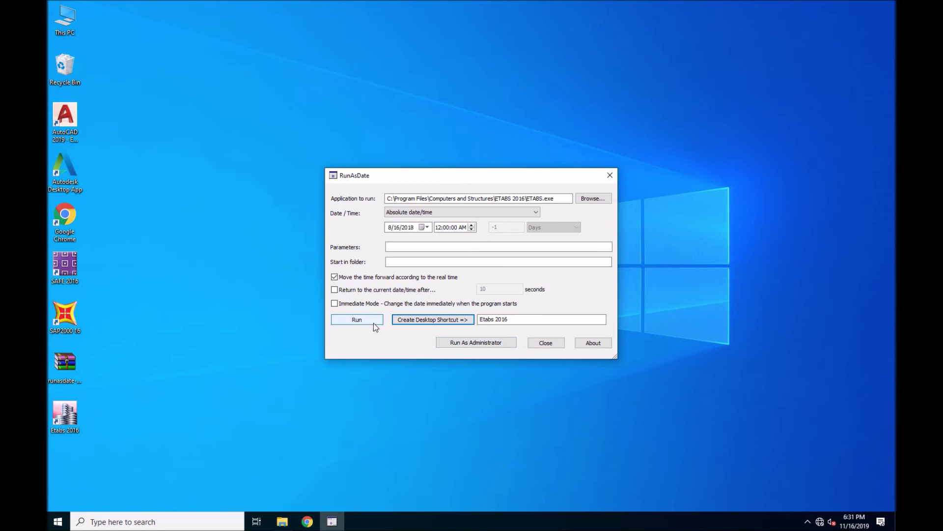
pyautogui.click(546, 343)
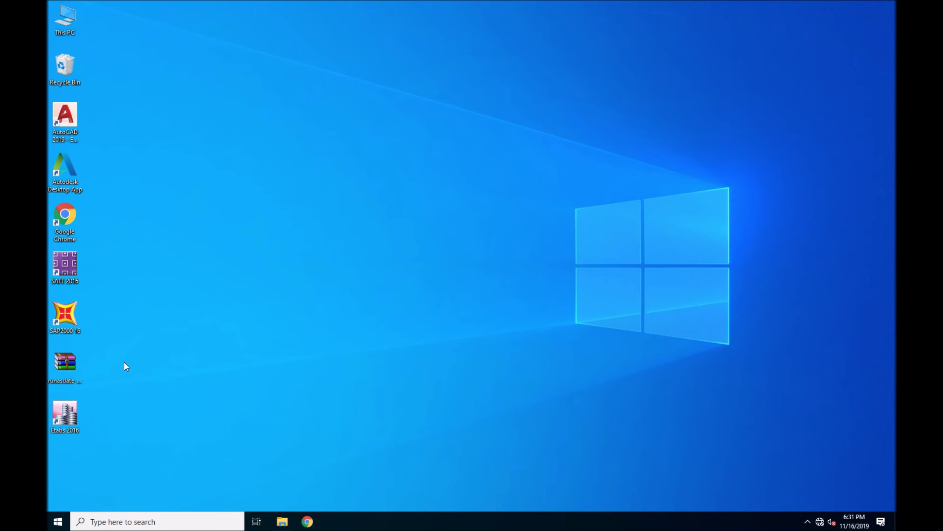
pyautogui.doubleClick(65, 415)
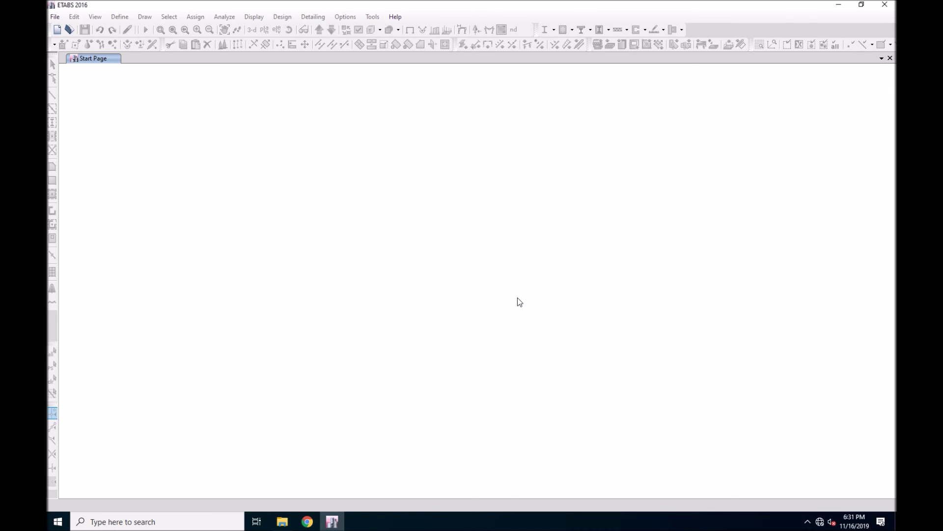
pyautogui.click(885, 7)
pyautogui.rightClick(476, 243)
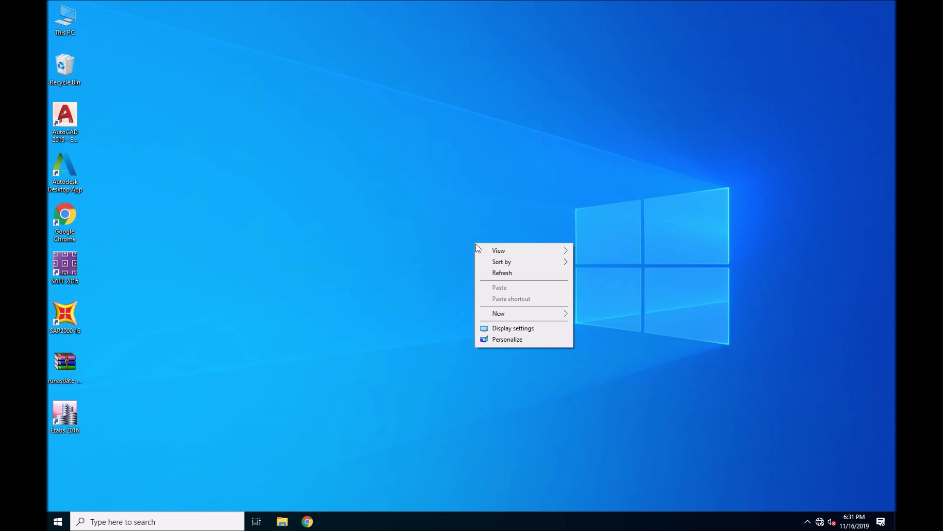
pyautogui.click(501, 273)
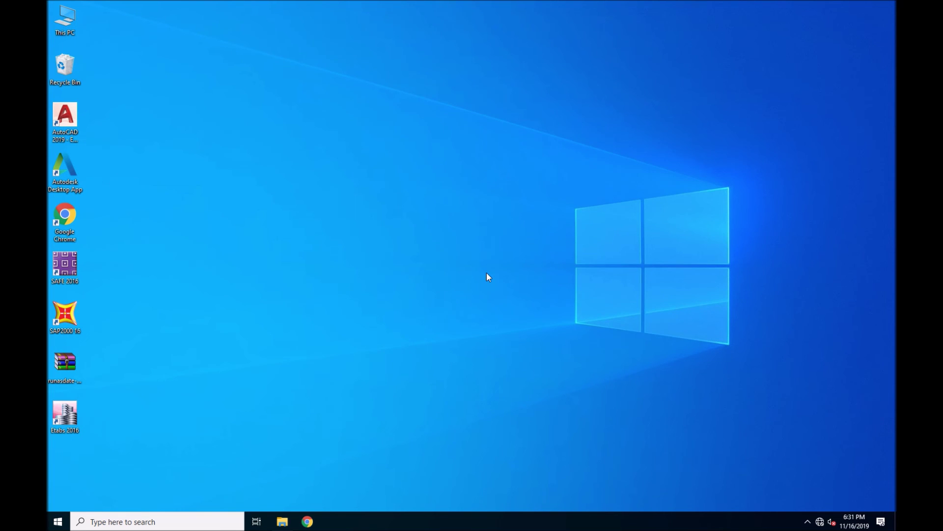